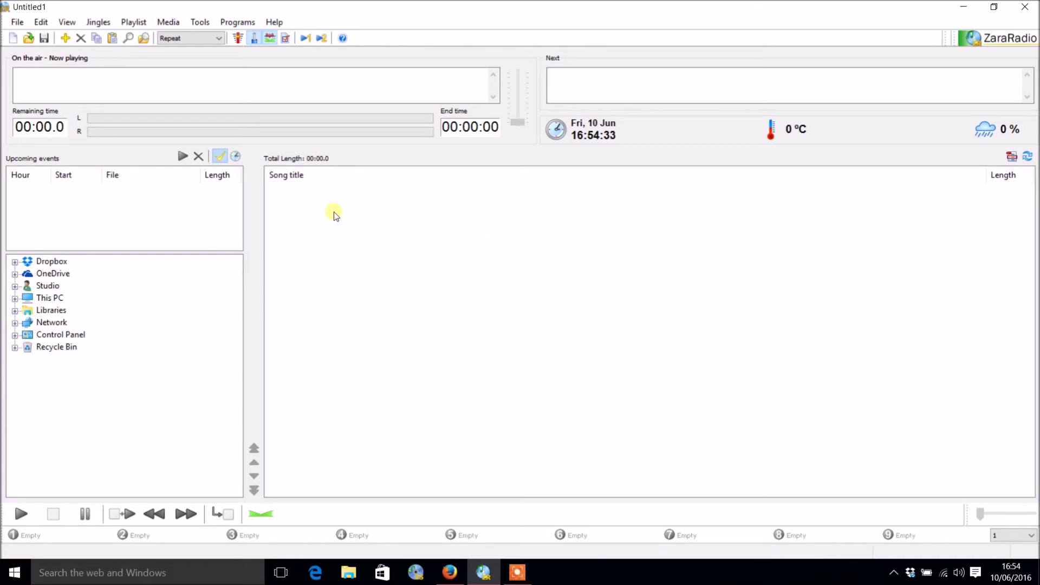
# Step: Raise the Fade page's end-of-song detection threshold from -26 db to -16 db
pyautogui.press('F6')
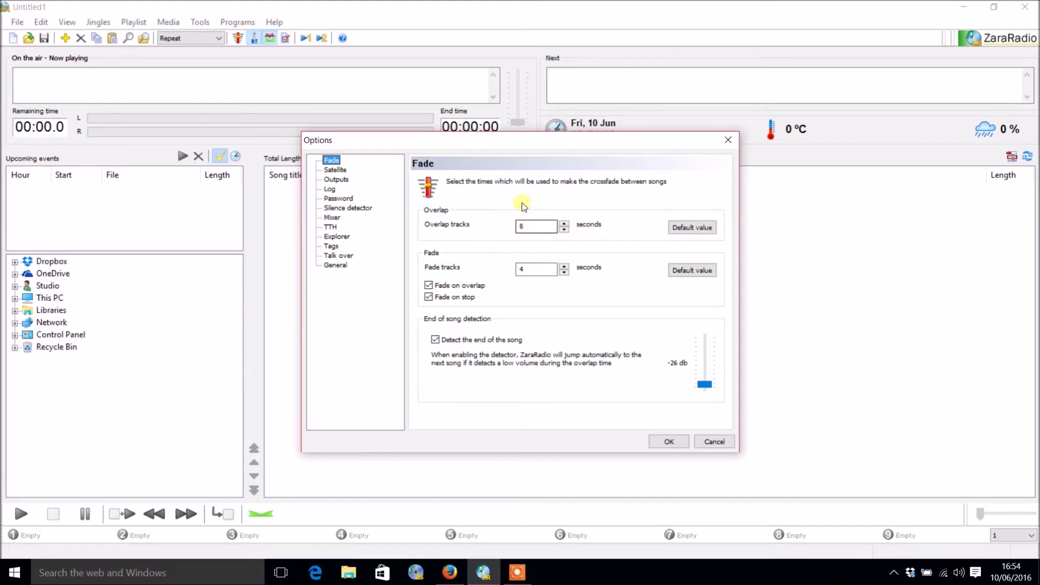
pyautogui.click(518, 269)
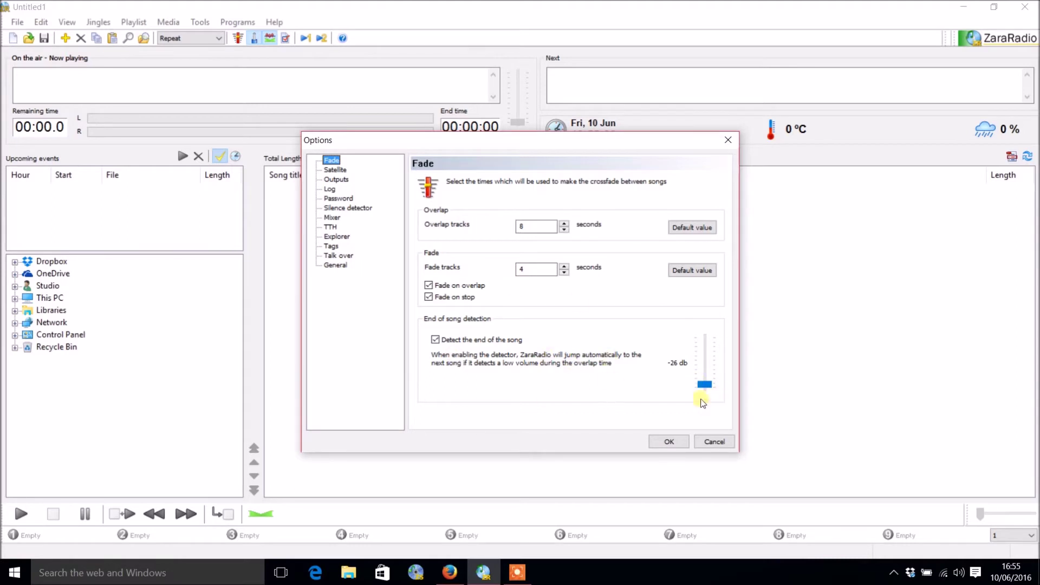
pyautogui.click(703, 384)
pyautogui.click(704, 385)
pyautogui.moveTo(703, 386)
pyautogui.mouseDown()
pyautogui.moveTo(702, 358)
pyautogui.moveTo(711, 381)
pyautogui.mouseUp()
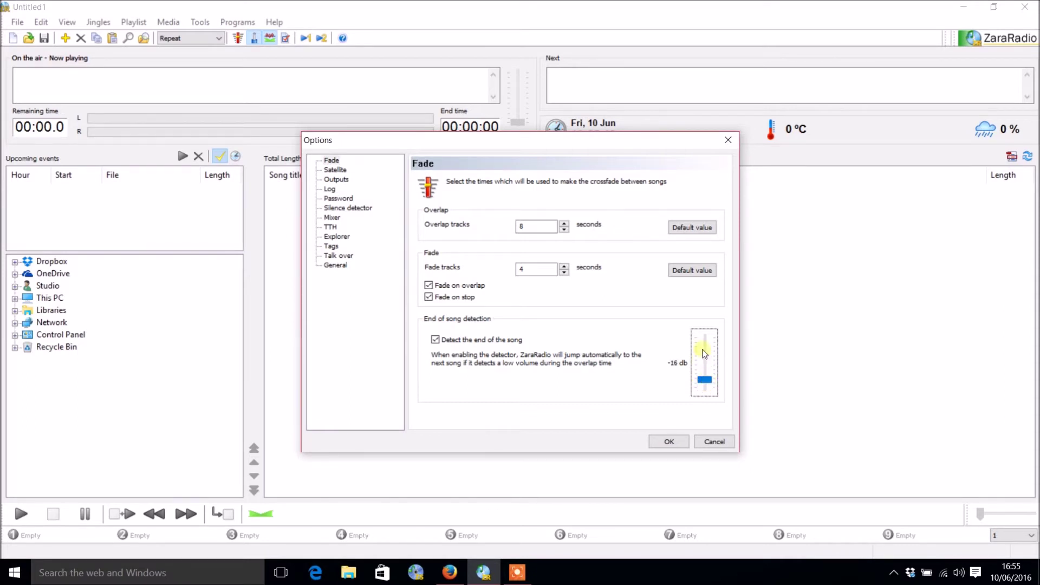
# Step: Keep Speakers (USB AUDIO CODEC) as the satellite input sound card
pyautogui.click(344, 170)
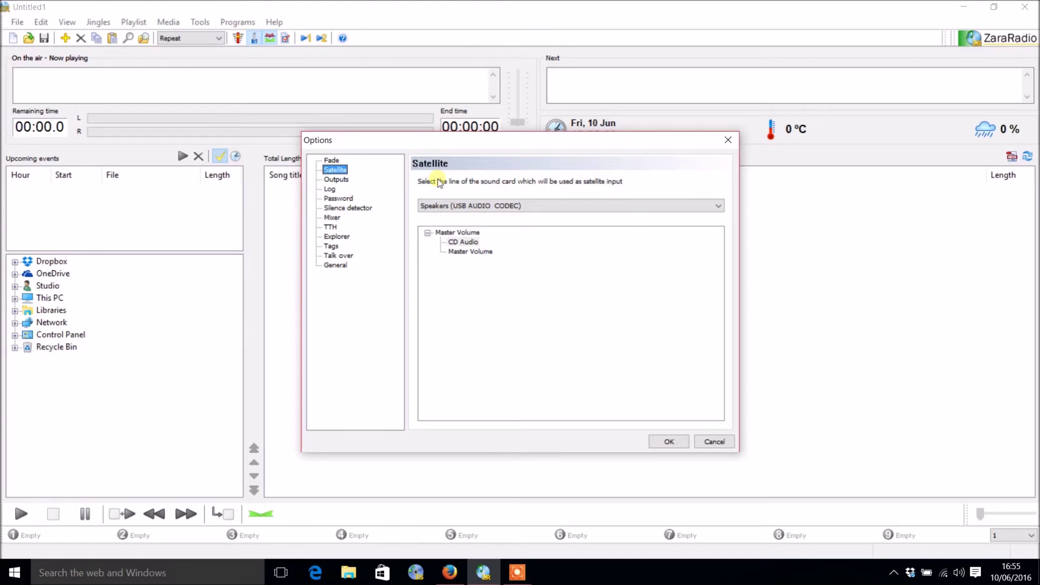
pyautogui.click(466, 210)
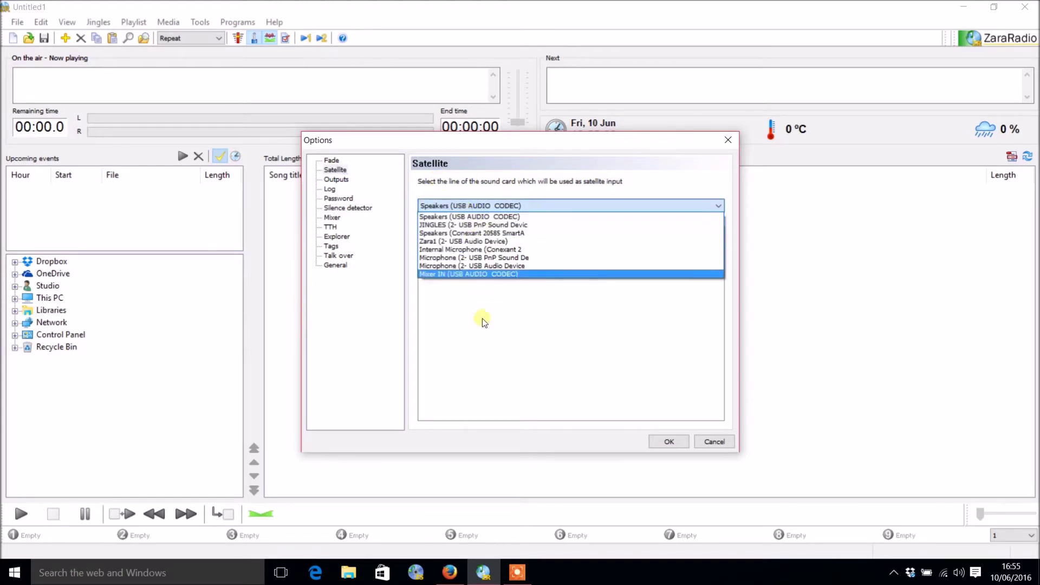
pyautogui.click(456, 216)
pyautogui.click(335, 180)
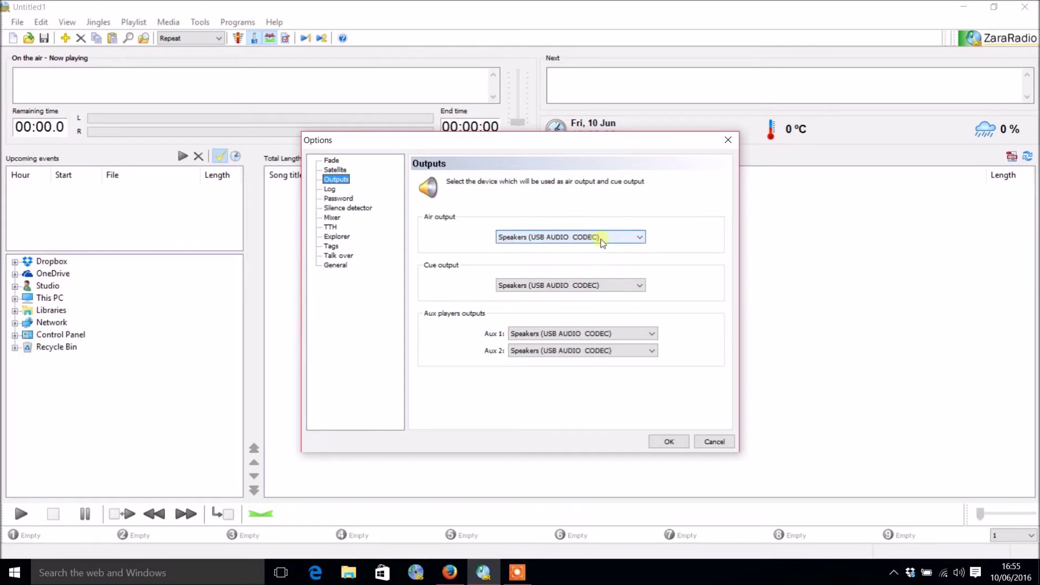
# Step: Set both the Air and Cue outputs to Zara1 (2- USB Audio Device)
pyautogui.click(602, 242)
pyautogui.click(585, 281)
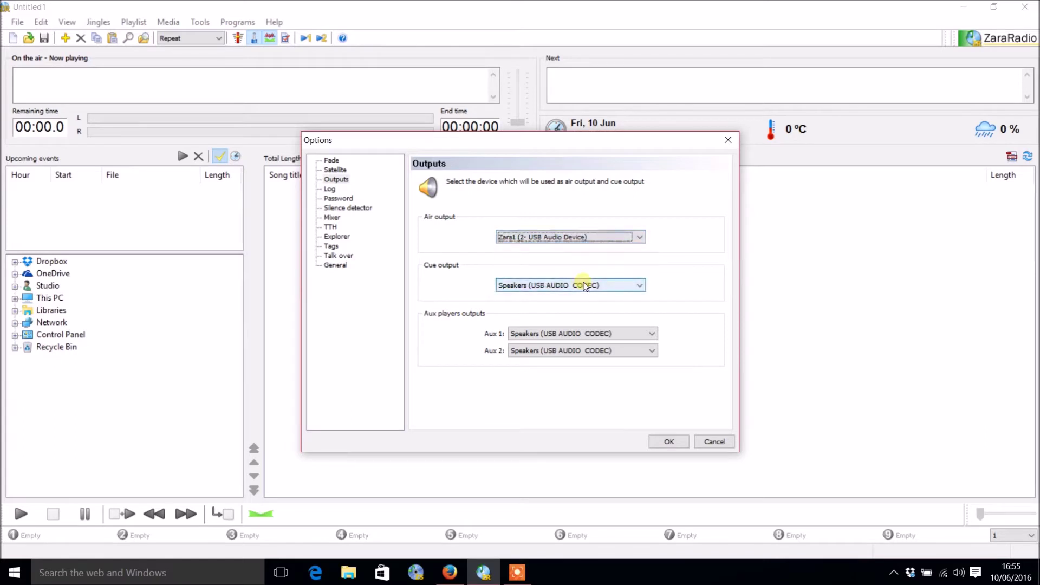
pyautogui.click(585, 285)
pyautogui.click(578, 329)
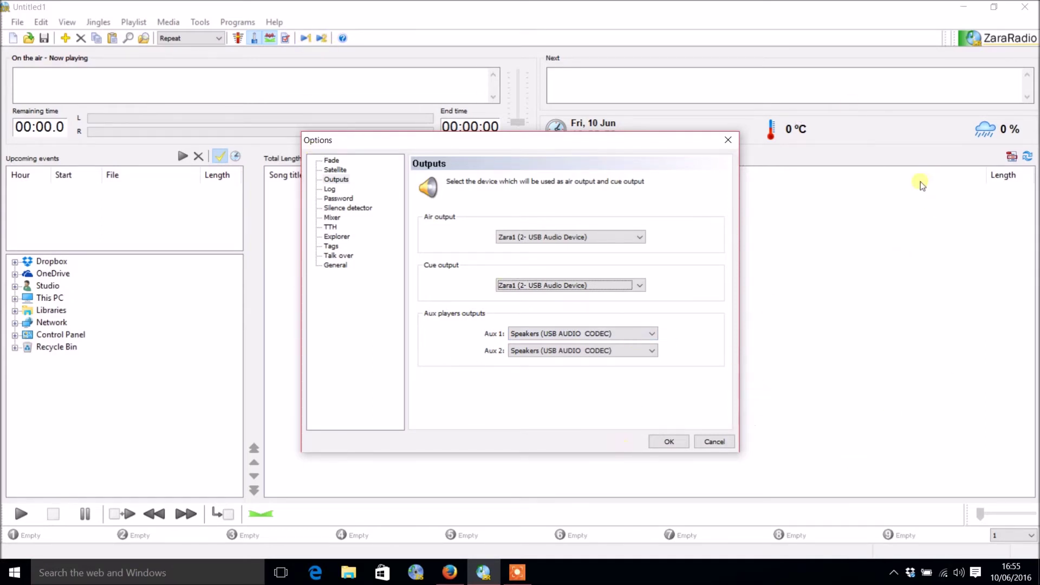
# Step: Set the Aux 1 and Aux 2 outputs to JINGLES (2- USB PnP Sound Device)
pyautogui.click(529, 334)
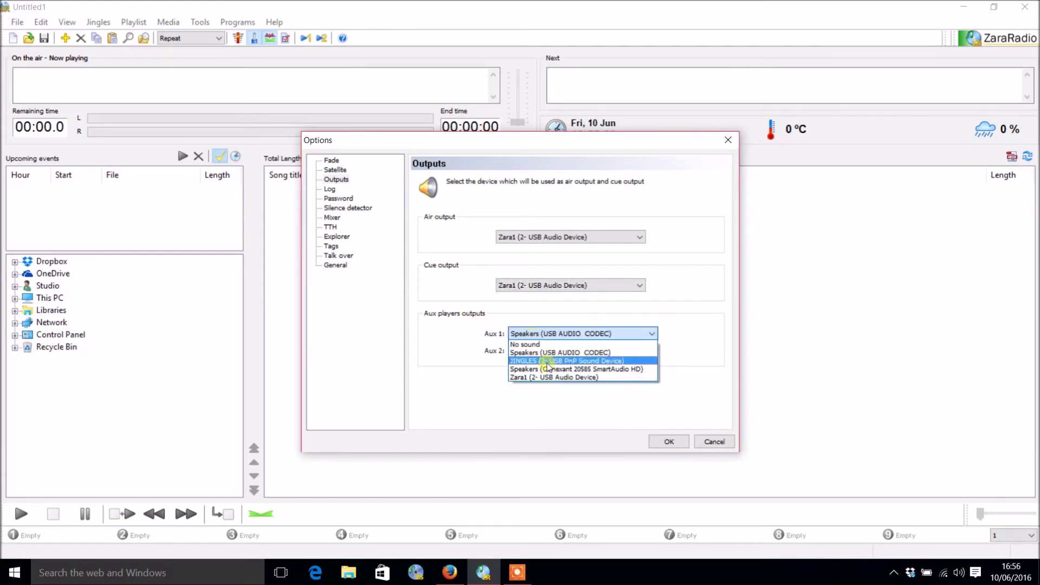
pyautogui.click(542, 360)
pyautogui.click(544, 352)
pyautogui.click(548, 378)
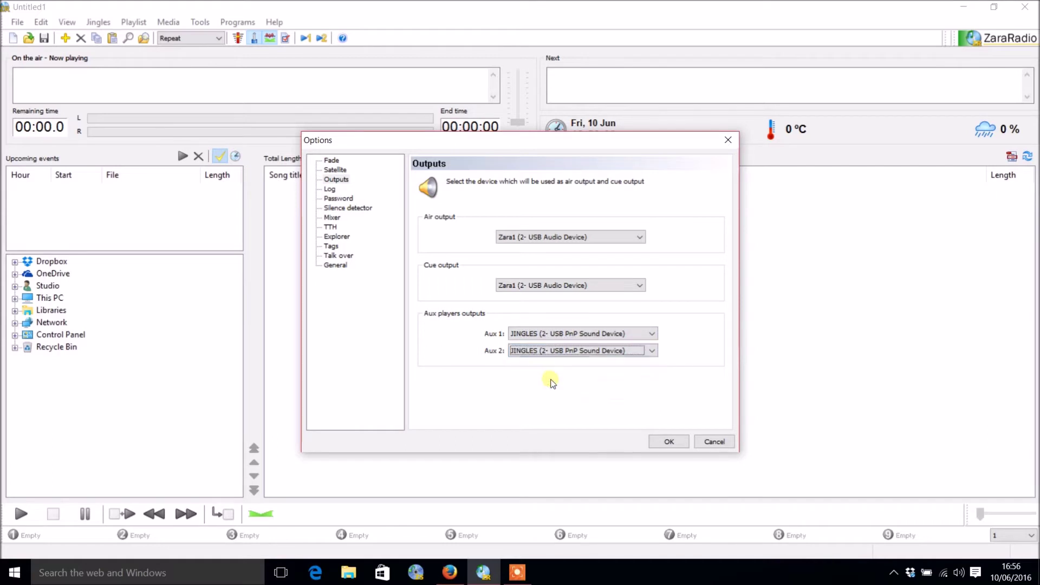
pyautogui.click(336, 189)
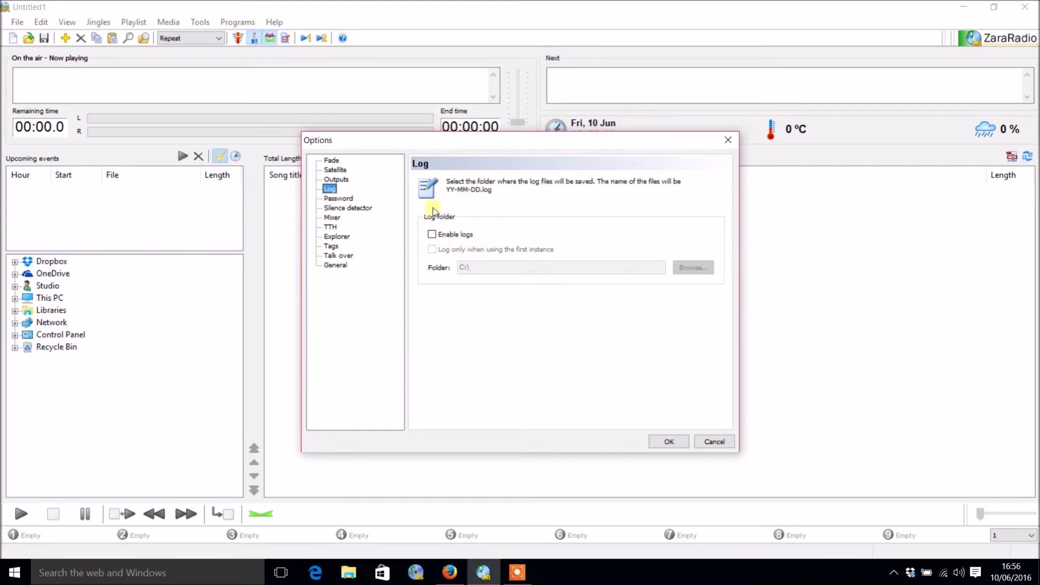
pyautogui.click(436, 238)
pyautogui.click(437, 239)
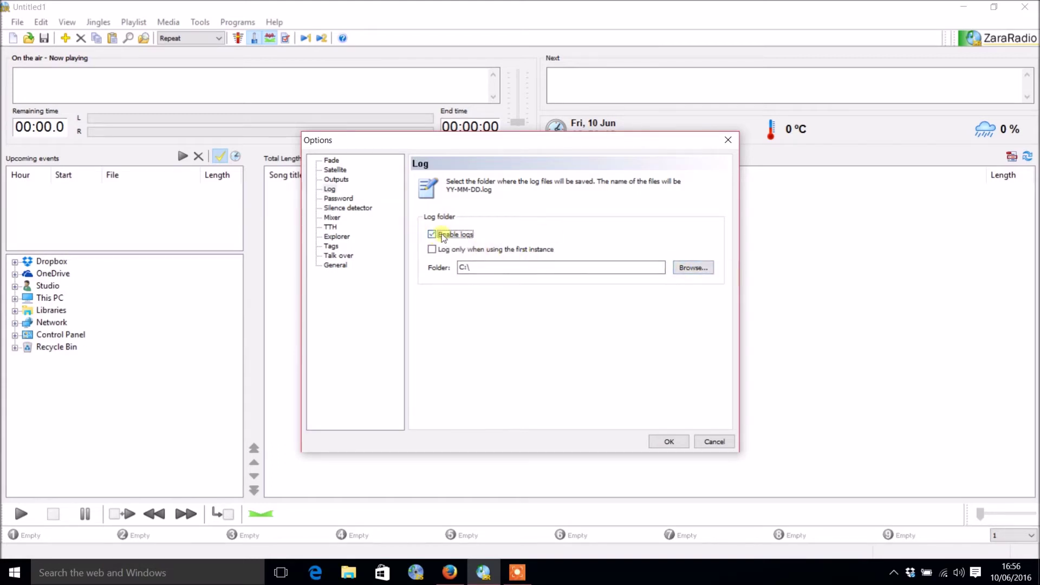
pyautogui.click(437, 239)
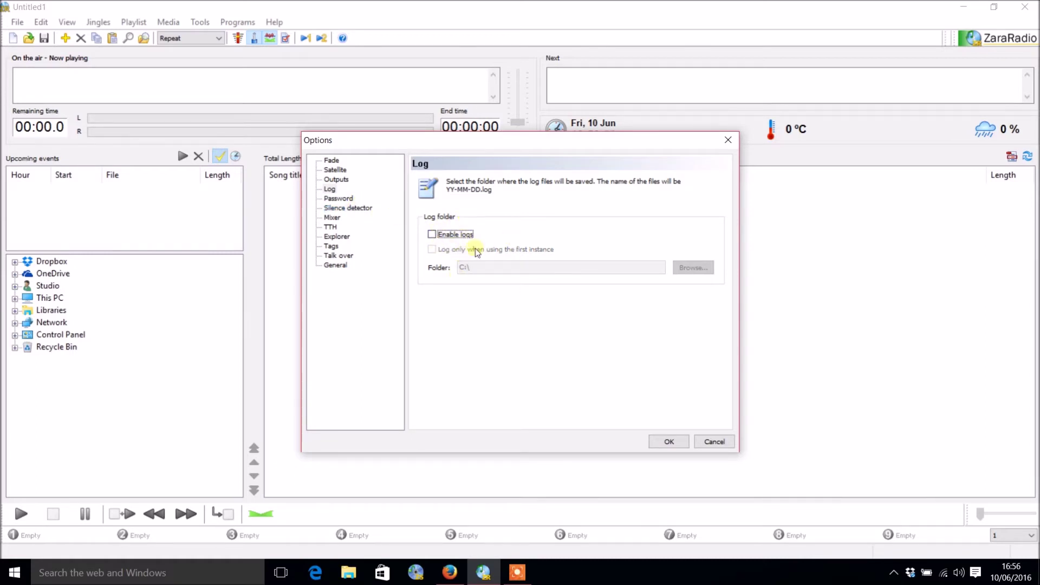
pyautogui.click(339, 198)
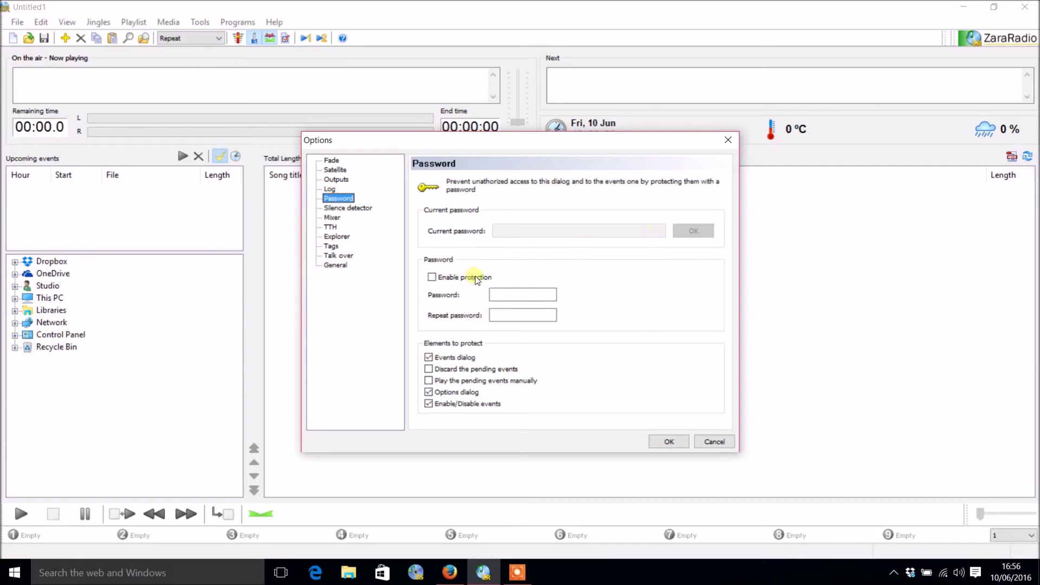
# Step: Enable password protection and enter the new password
pyautogui.click(477, 279)
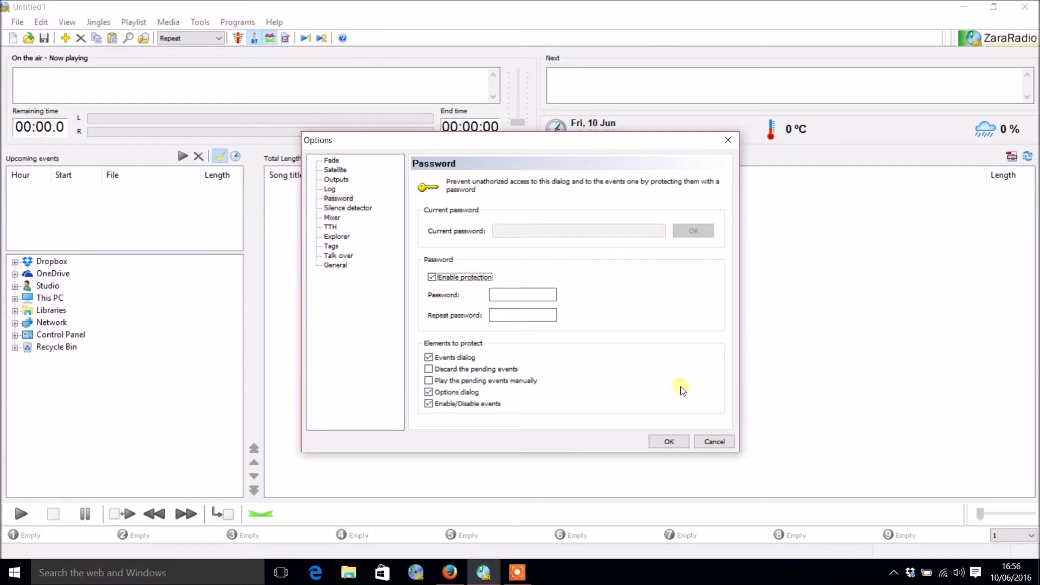
pyautogui.click(523, 297)
pyautogui.click(515, 295)
pyautogui.write('12')
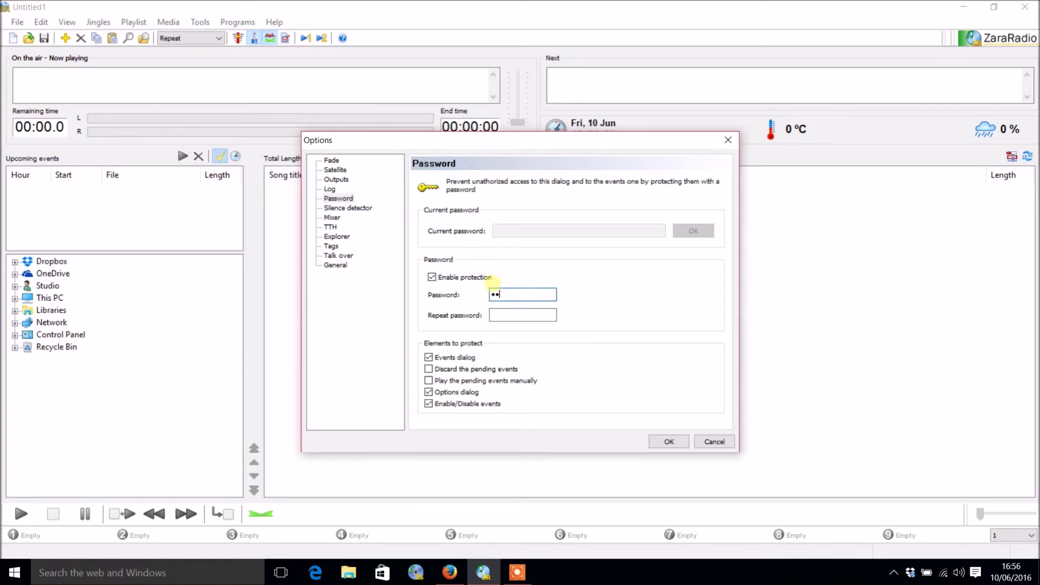
pyautogui.write('1234')
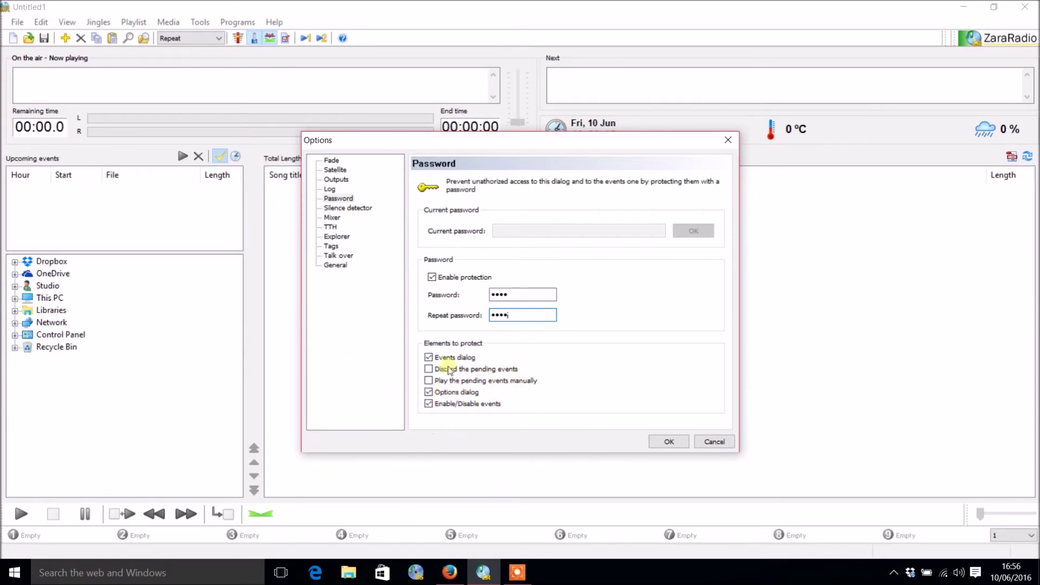
# Step: Protect discarding pending events and playing pending events manually
pyautogui.click(428, 372)
pyautogui.click(429, 380)
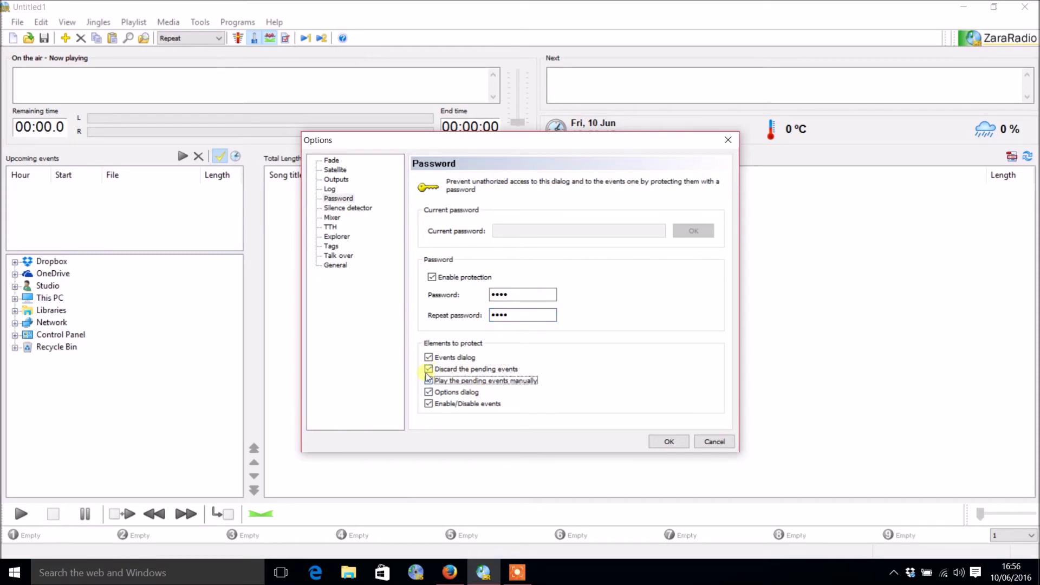
pyautogui.click(437, 382)
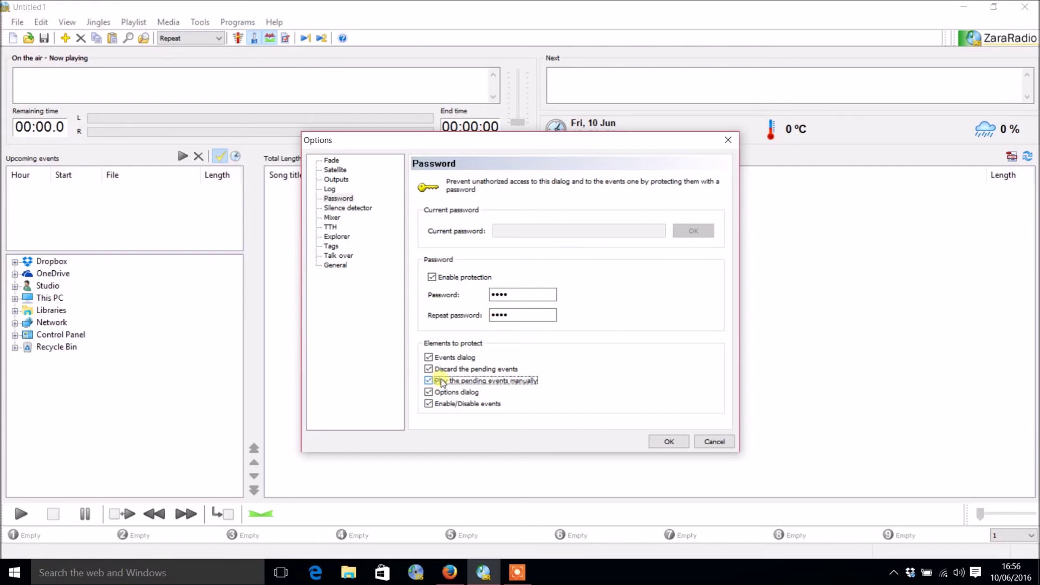
# Step: Untick Enable the silence detector, keeping the silence period at 15 seconds
pyautogui.click(360, 209)
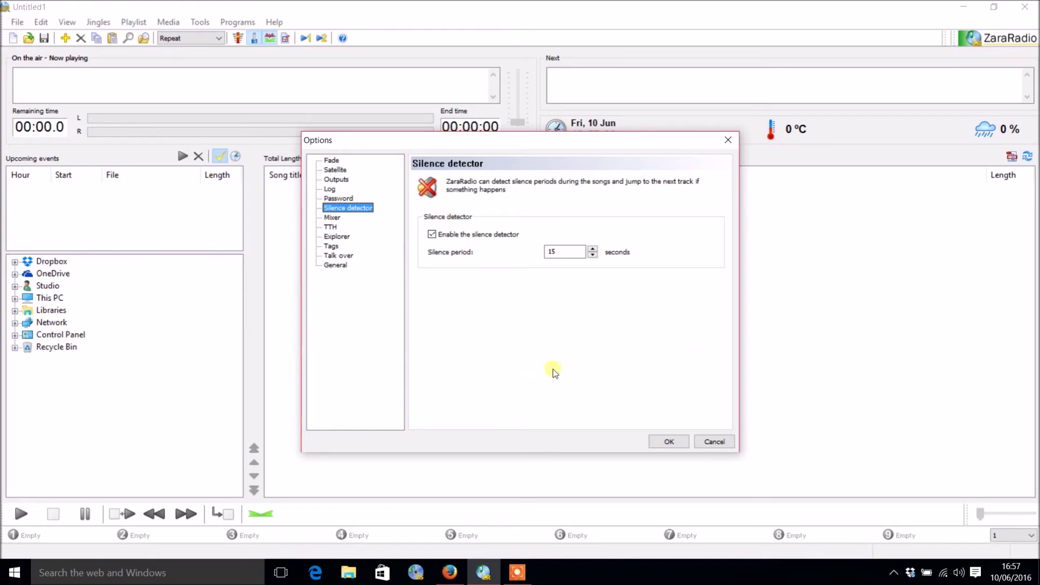
pyautogui.doubleClick(558, 252)
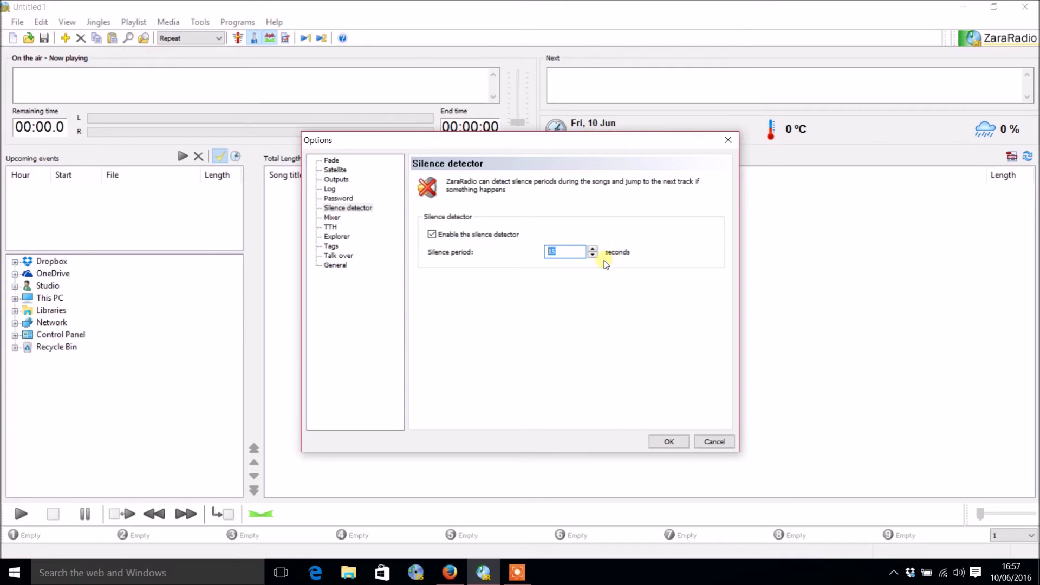
pyautogui.click(483, 237)
# Step: Show the Mixer page, leaving the mixer application field blank
pyautogui.click(333, 218)
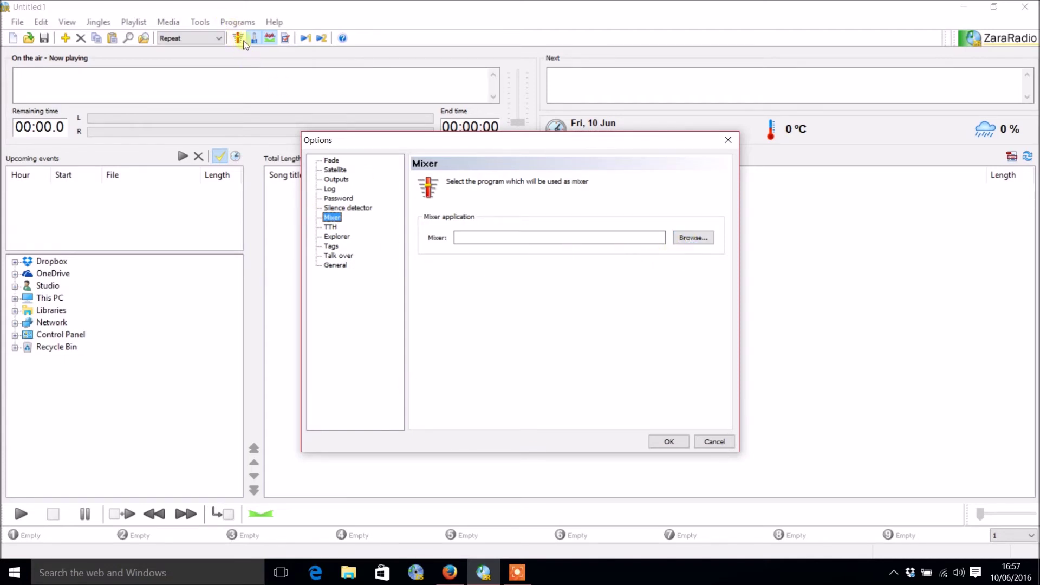
# Step: On the TTH page, leave Import from file off and temperature units on Celsius
pyautogui.click(331, 227)
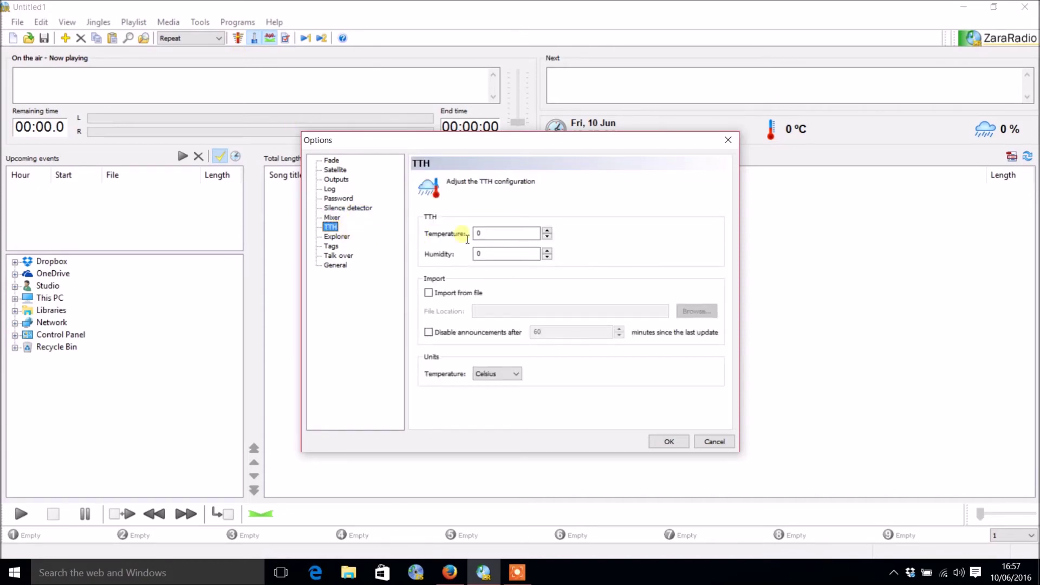
pyautogui.press('Tab')
pyautogui.click(466, 294)
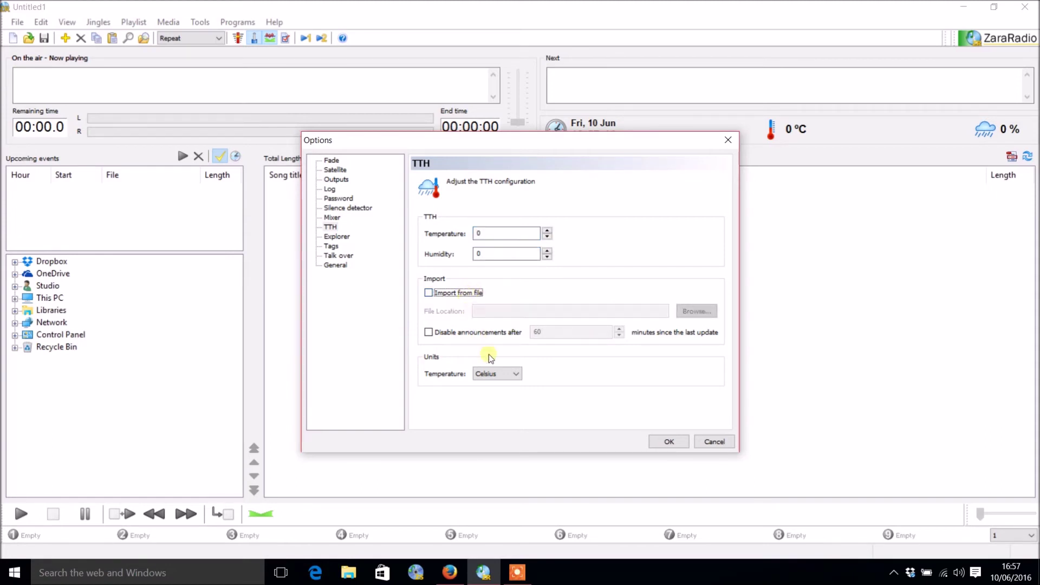
pyautogui.click(498, 373)
pyautogui.click(503, 373)
pyautogui.click(503, 374)
pyautogui.click(540, 340)
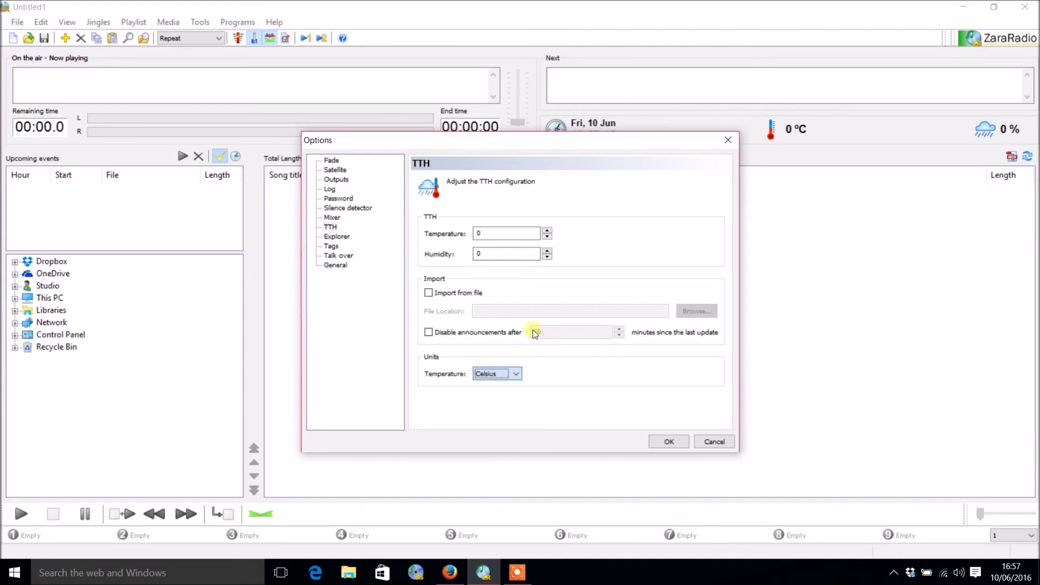
# Step: Review the Explorer extensions list, with only WAV, MP3, OGG and WMA ticked
pyautogui.click(352, 238)
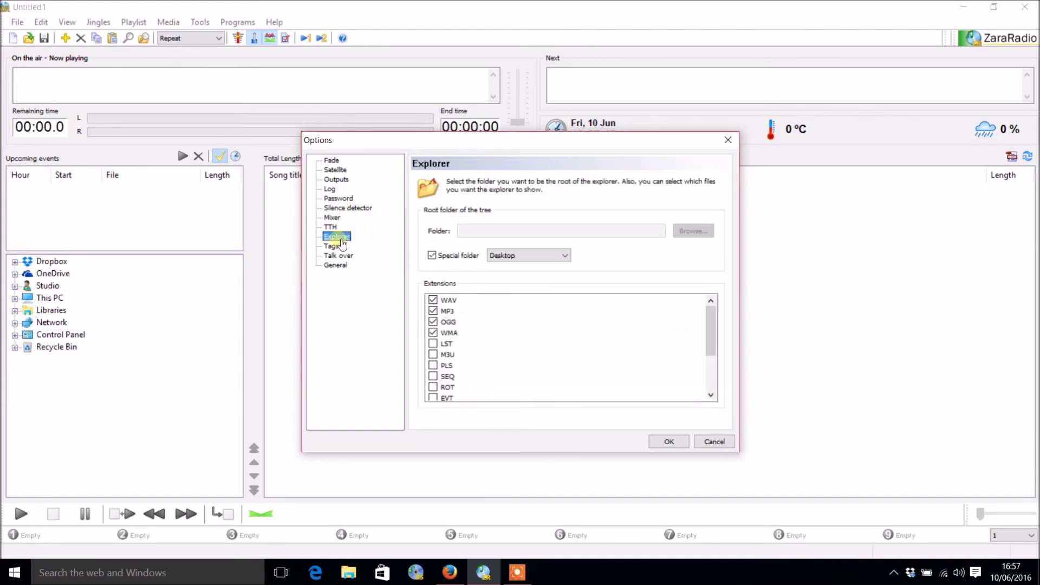
pyautogui.scroll(-3, 526, 352)
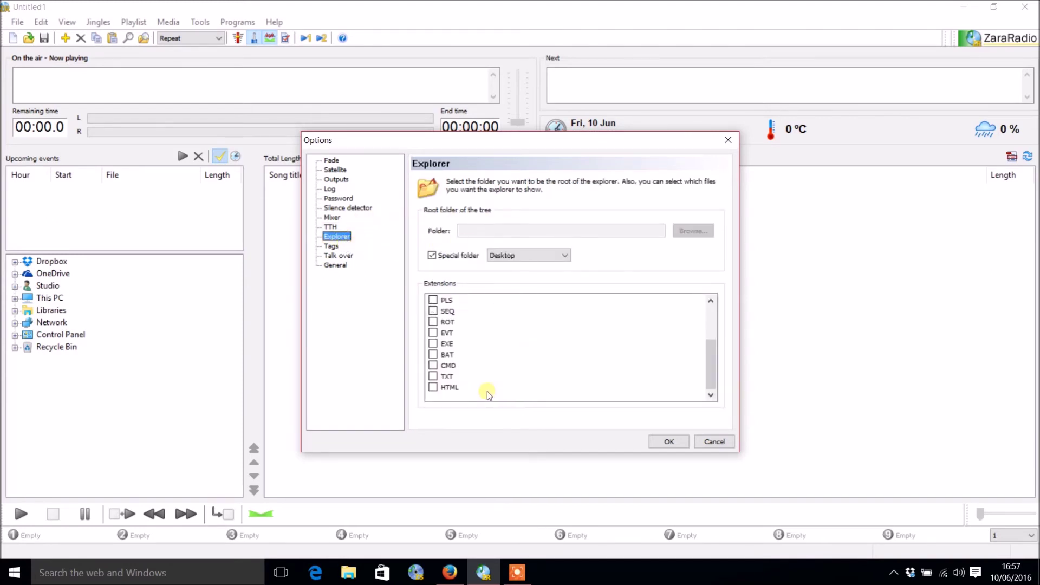
pyautogui.scroll(2, 499, 336)
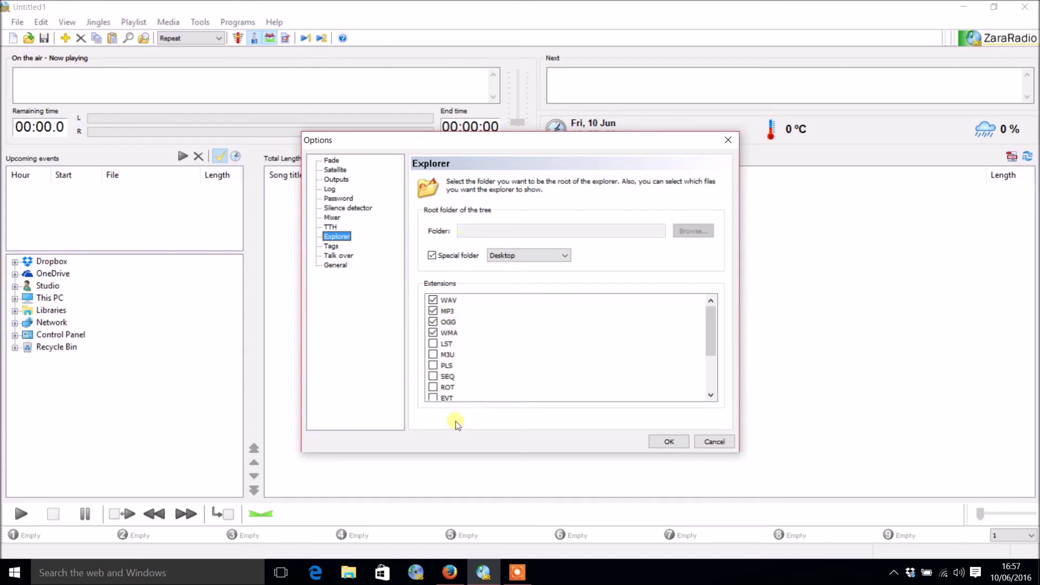
pyautogui.scroll(-3, 475, 364)
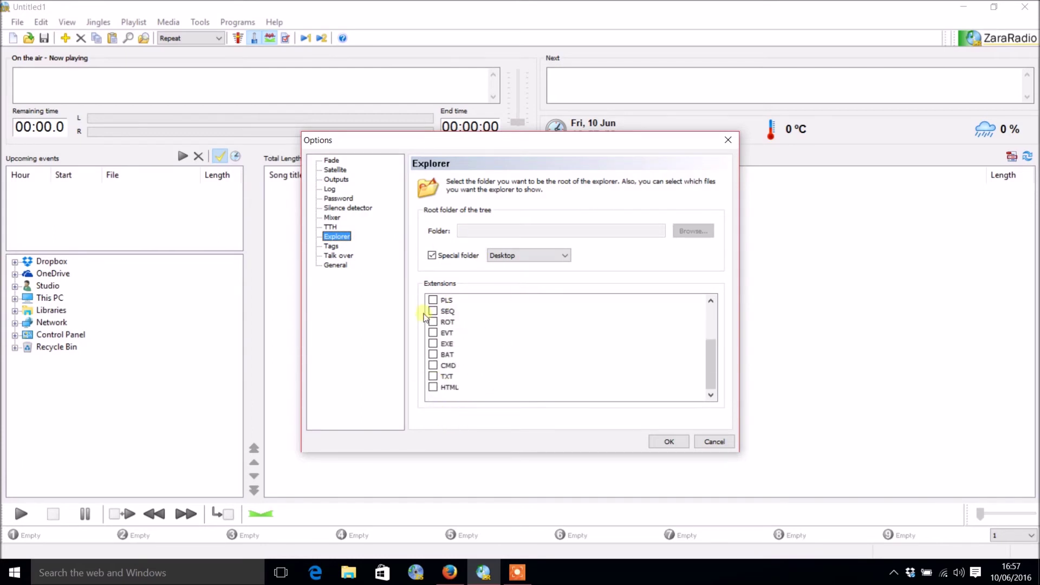
pyautogui.scroll(2, 466, 306)
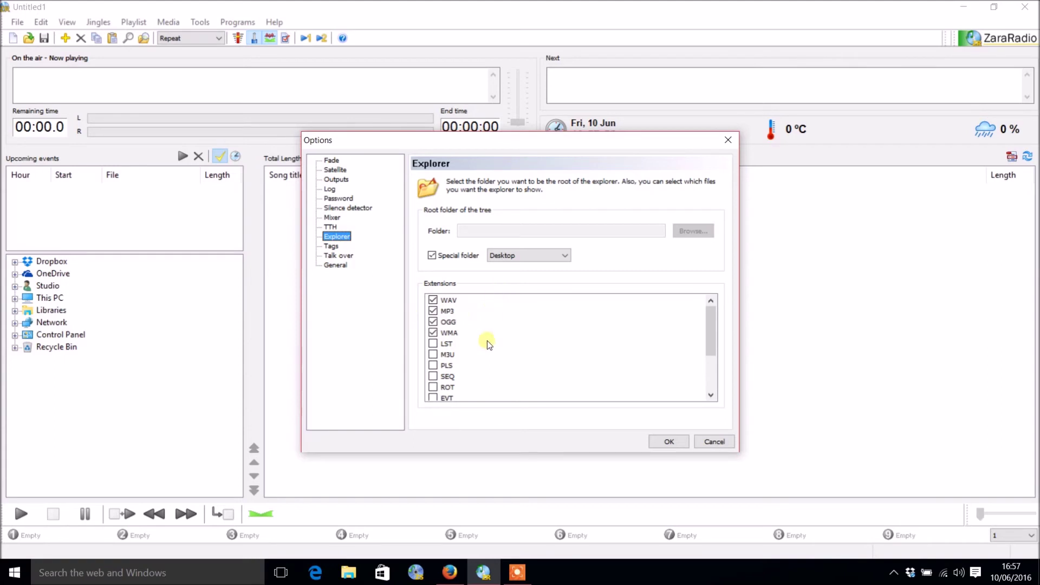
pyautogui.scroll(-1, 485, 341)
# Step: Keep Desktop as the Explorer's special root folder
pyautogui.click(509, 256)
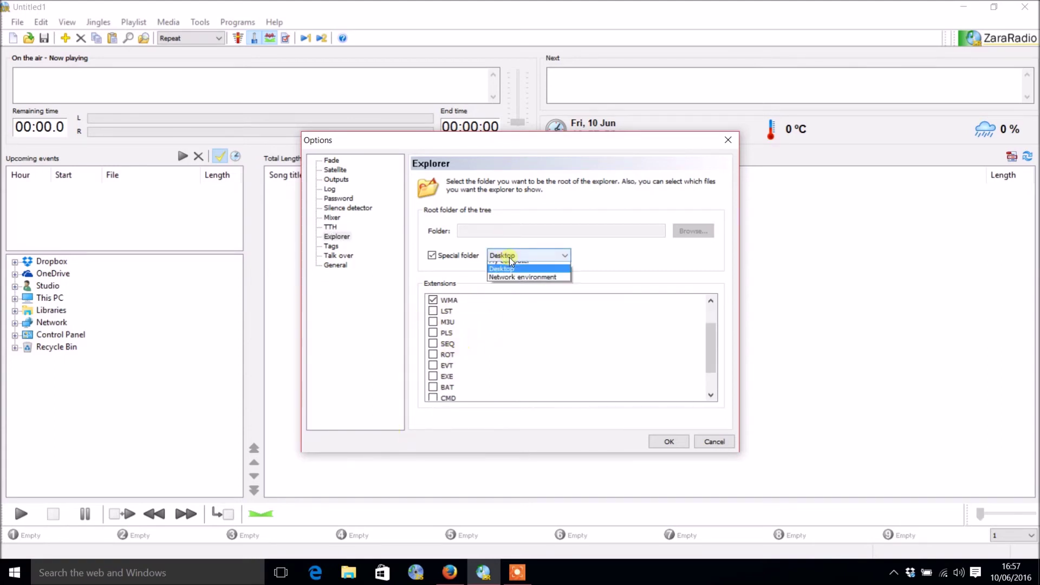
pyautogui.click(524, 274)
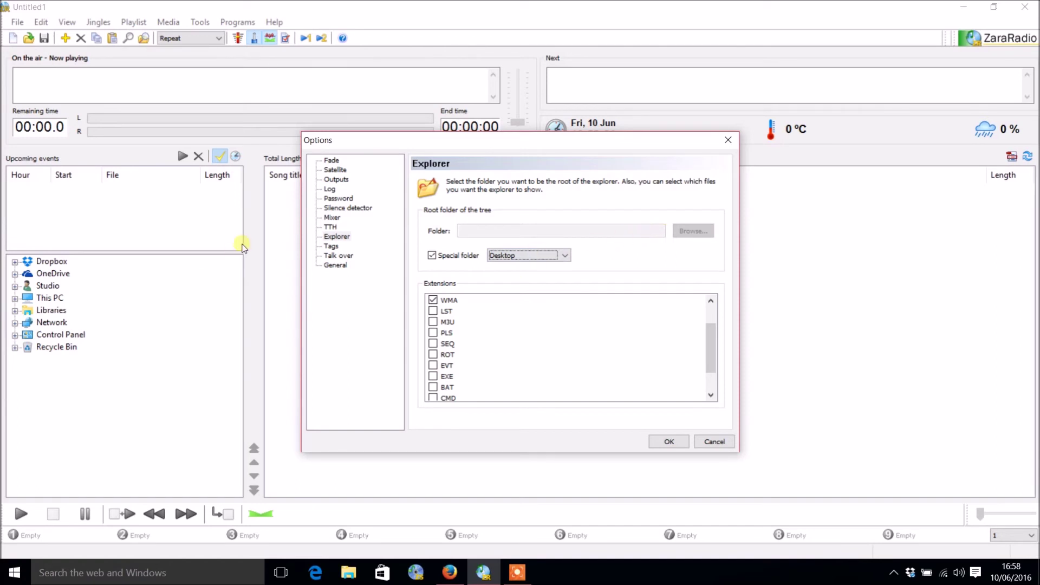
pyautogui.scroll(-1, 509, 306)
pyautogui.scroll(2, 476, 324)
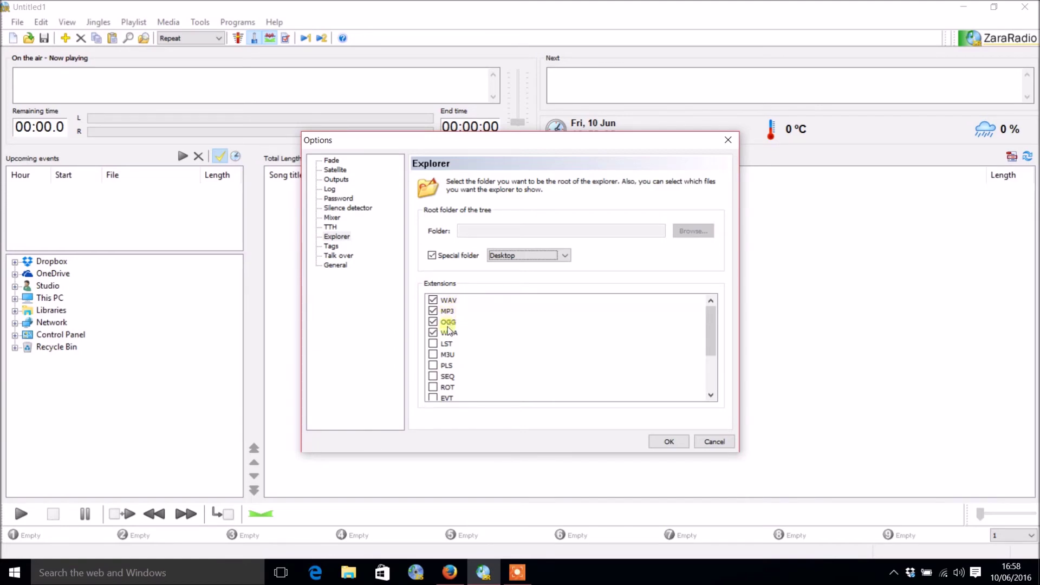
pyautogui.scroll(-2, 451, 337)
pyautogui.scroll(2, 453, 336)
pyautogui.scroll(-2, 455, 387)
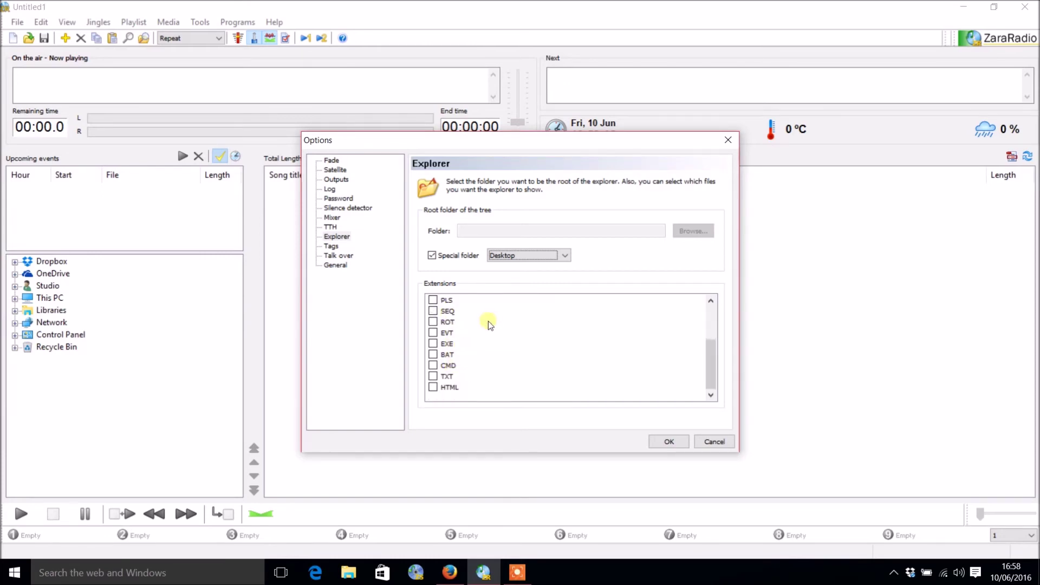
pyautogui.scroll(2, 520, 352)
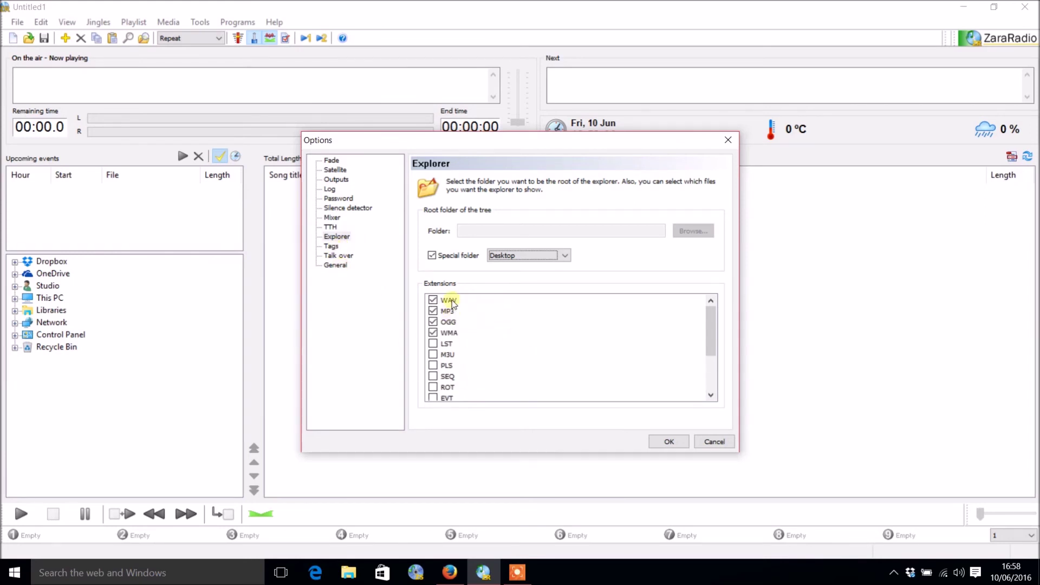
# Step: Leave playlist tag display unticked on the Tags page, with %TITL - %ARTI format
pyautogui.click(331, 246)
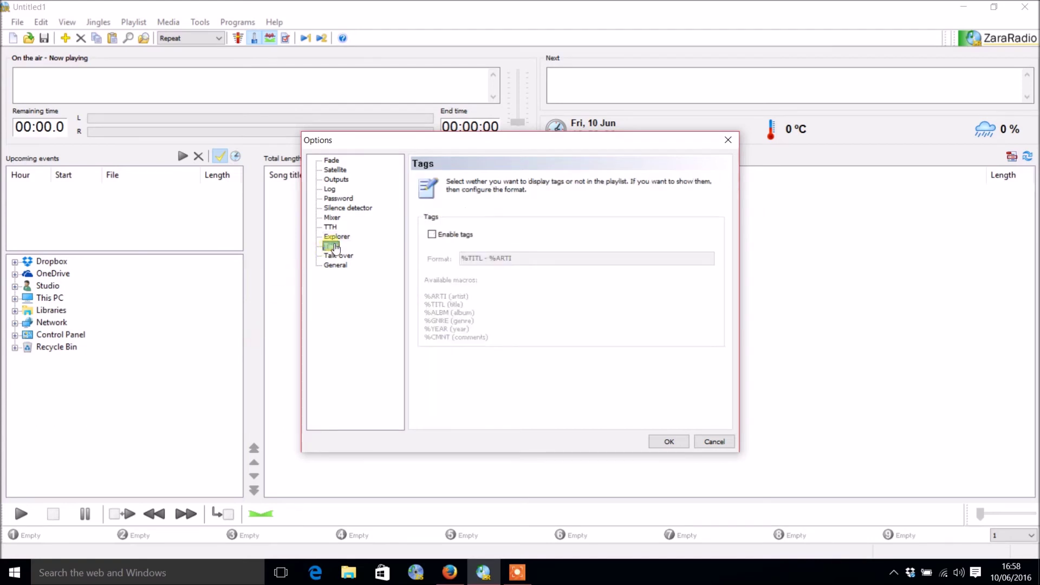
pyautogui.click(466, 233)
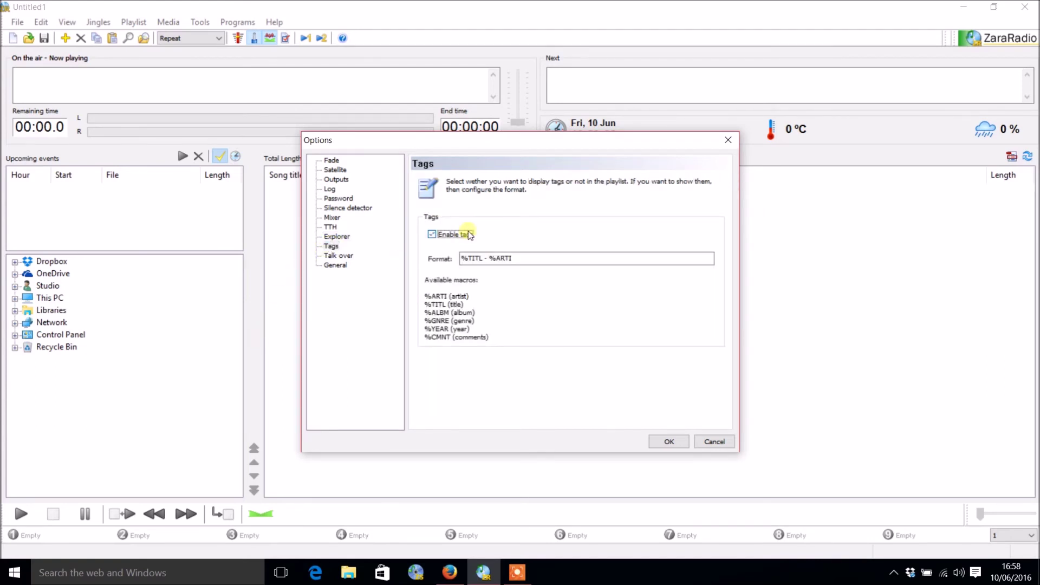
pyautogui.click(468, 233)
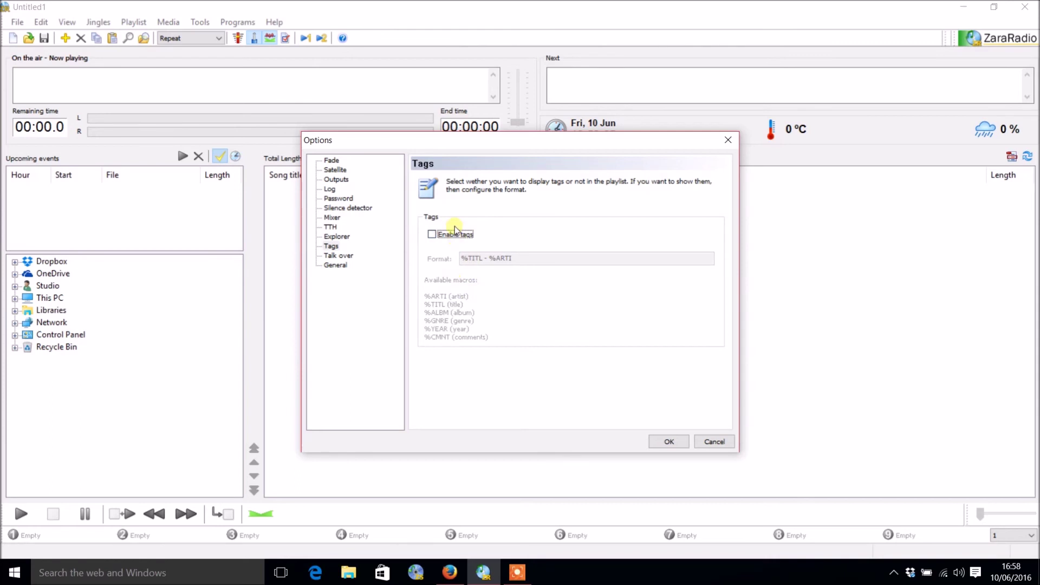
pyautogui.click(454, 231)
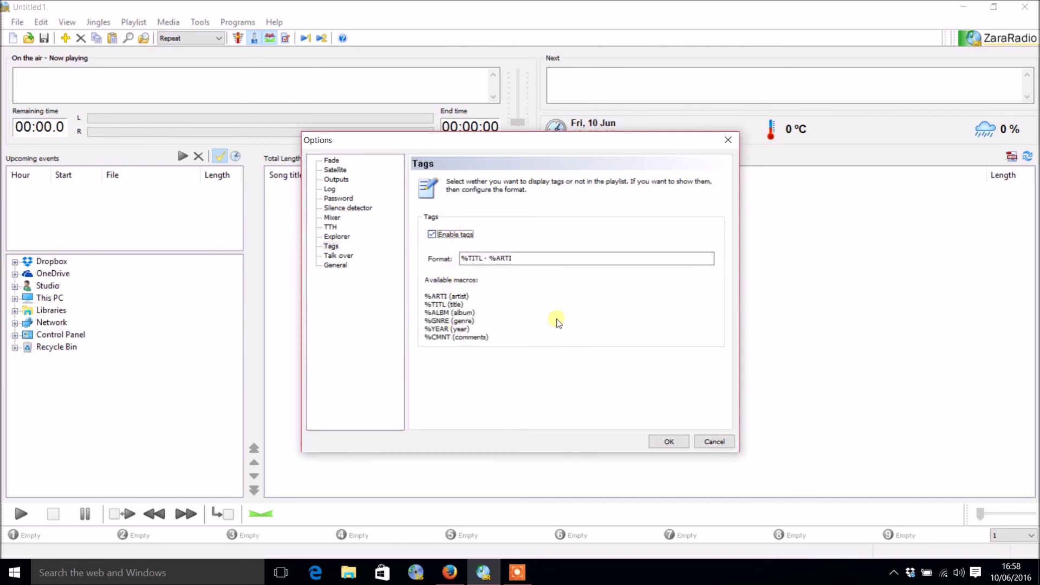
pyautogui.click(450, 238)
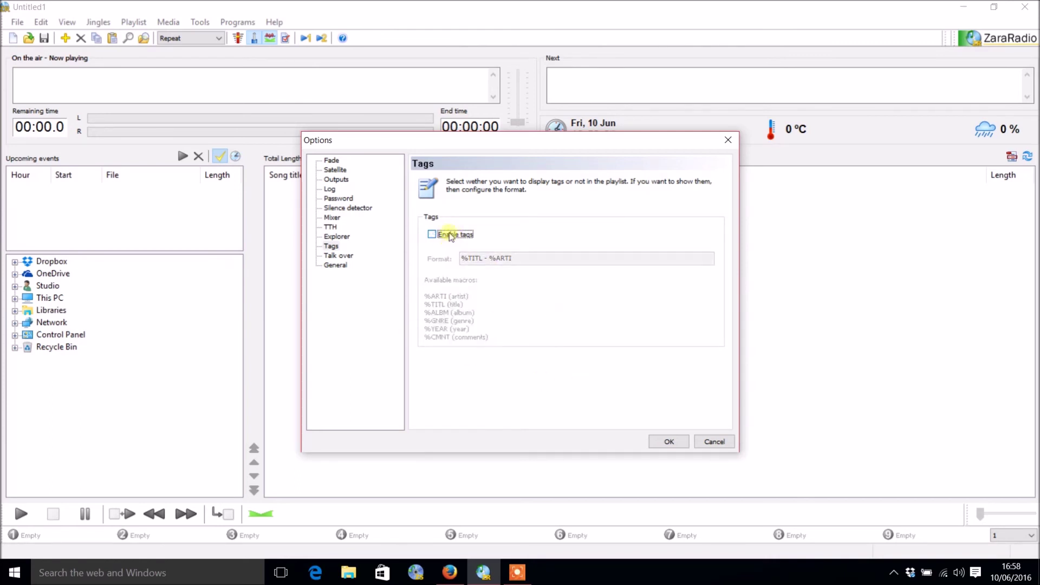
# Step: Change the talk-over transition period from 500 to 600 milliseconds
pyautogui.click(355, 258)
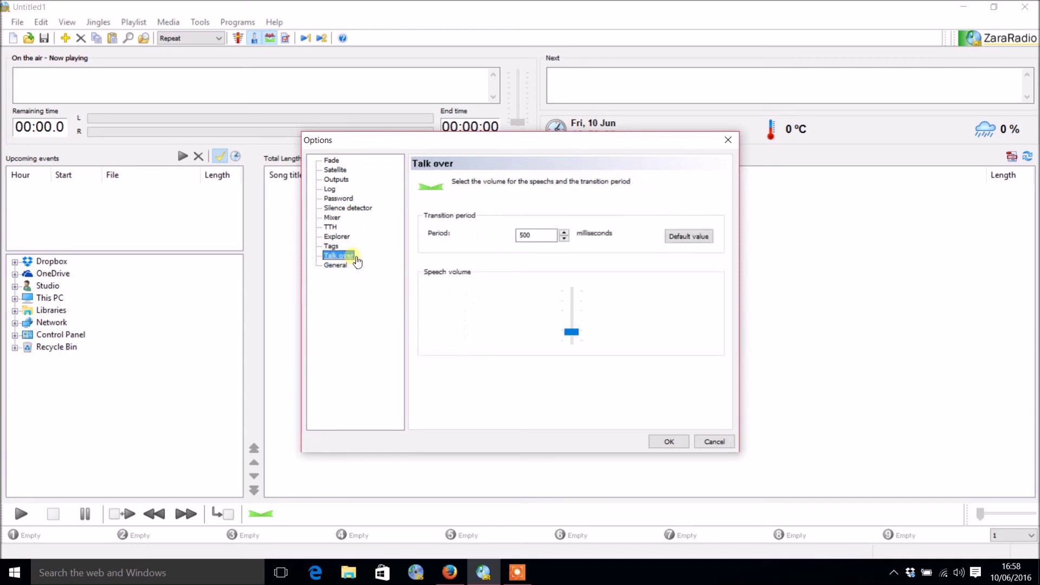
pyautogui.click(685, 238)
pyautogui.click(554, 235)
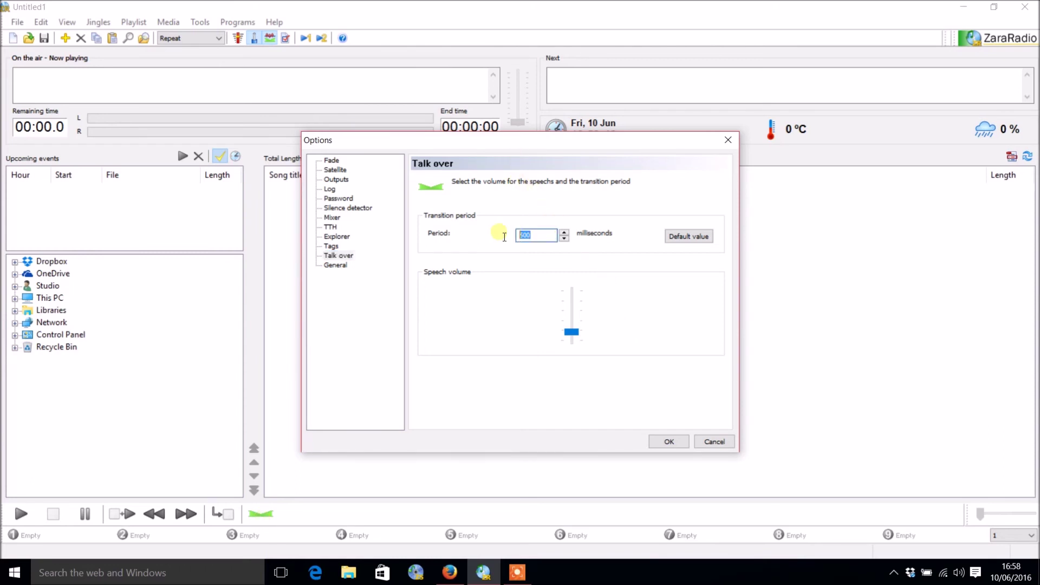
pyautogui.click(563, 233)
pyautogui.click(563, 232)
pyautogui.click(564, 233)
pyautogui.click(564, 233)
pyautogui.click(564, 233)
pyautogui.moveTo(558, 235); pyautogui.dragTo(464, 242)
pyautogui.write('6')
pyautogui.click(340, 265)
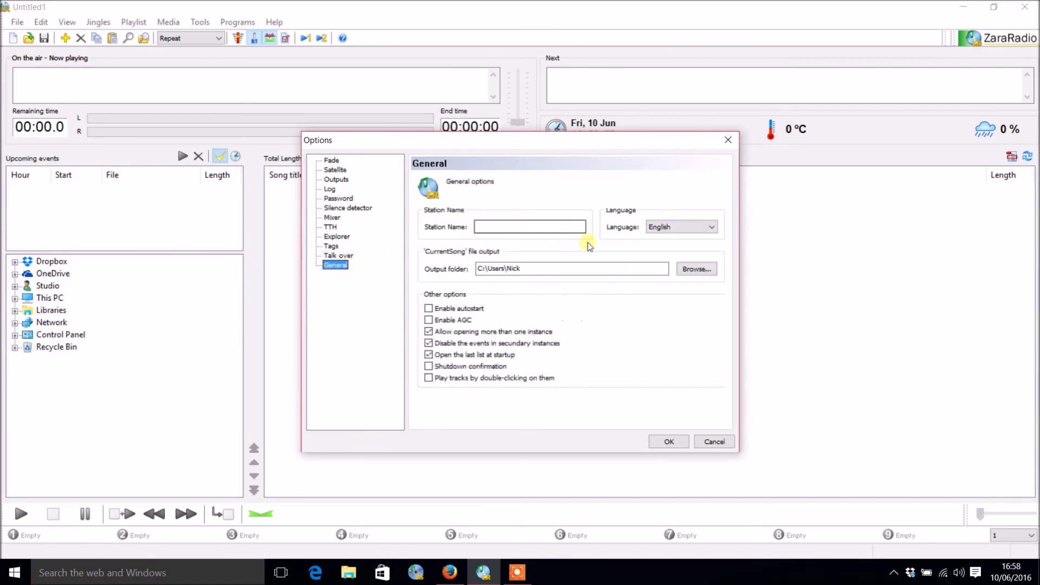
# Step: Enter Zara FM as the station name, keeping English as the interface language
pyautogui.click(539, 227)
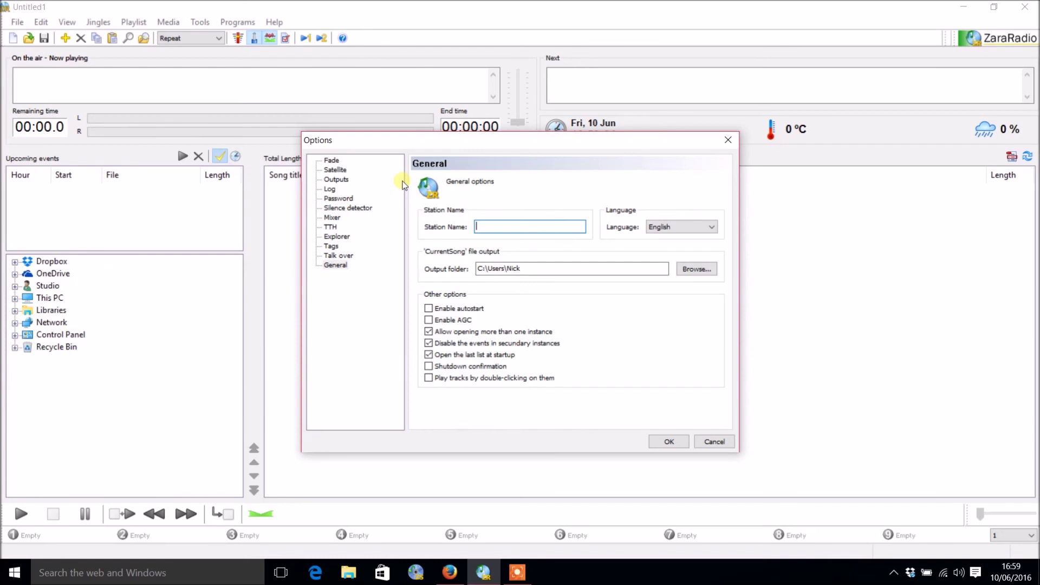
pyautogui.write('Zara FM')
pyautogui.moveTo(544, 268); pyautogui.dragTo(476, 267)
pyautogui.click(538, 268)
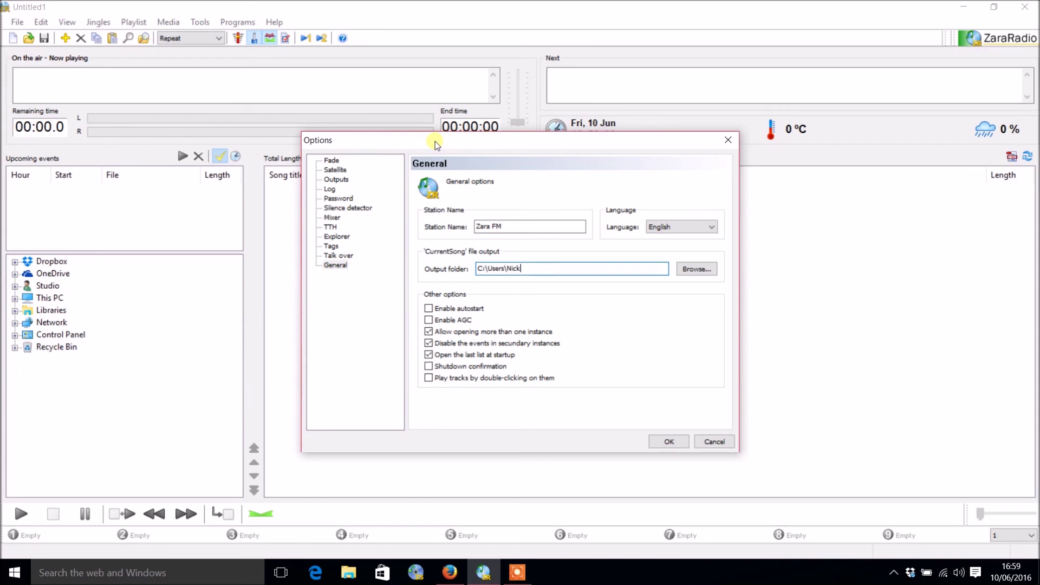
pyautogui.click(657, 226)
pyautogui.click(648, 196)
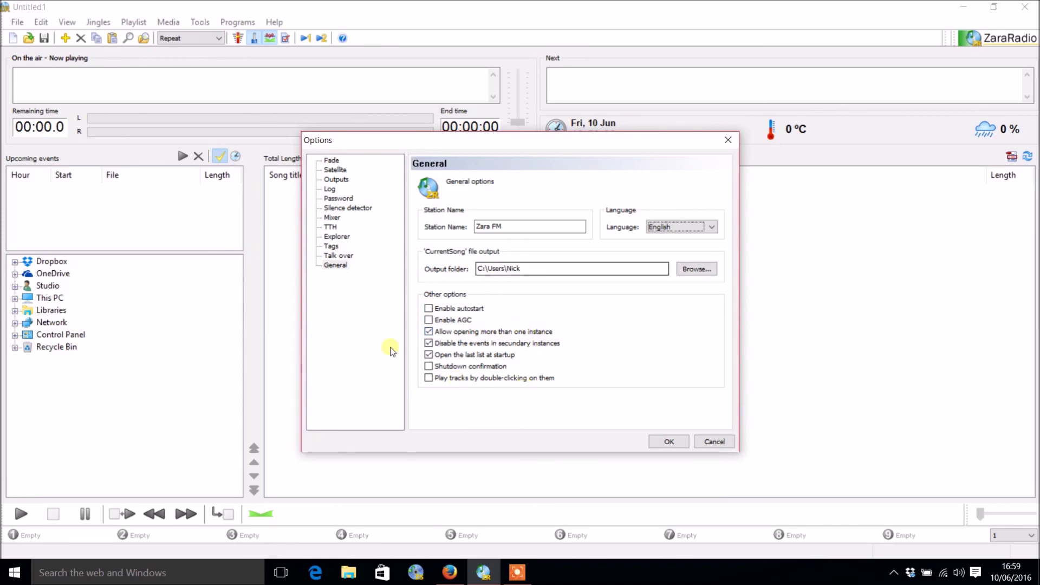
# Step: Enable shutdown confirmation and double-click playback, then apply and close the options
pyautogui.click(479, 365)
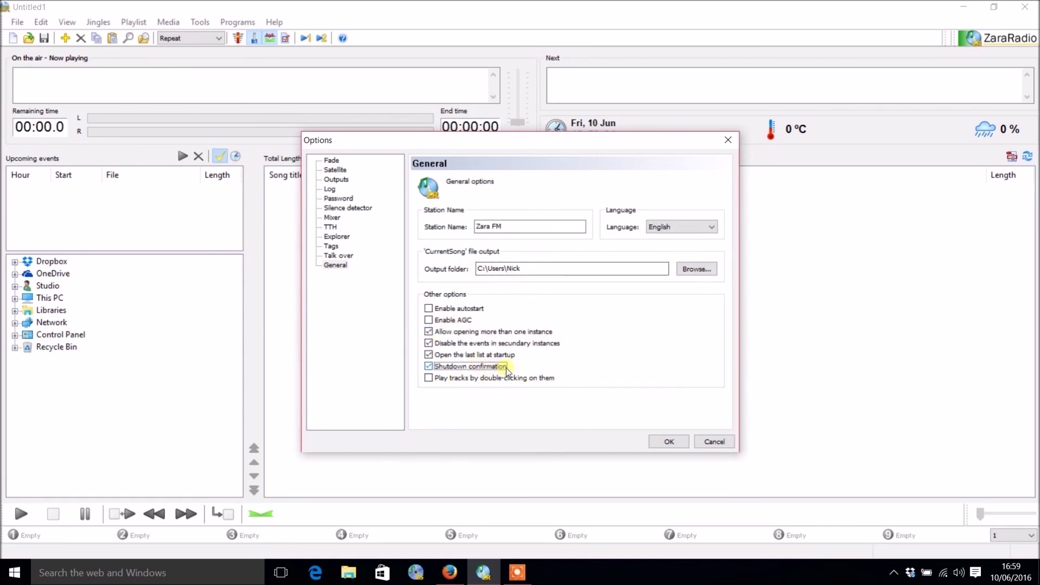
pyautogui.click(530, 378)
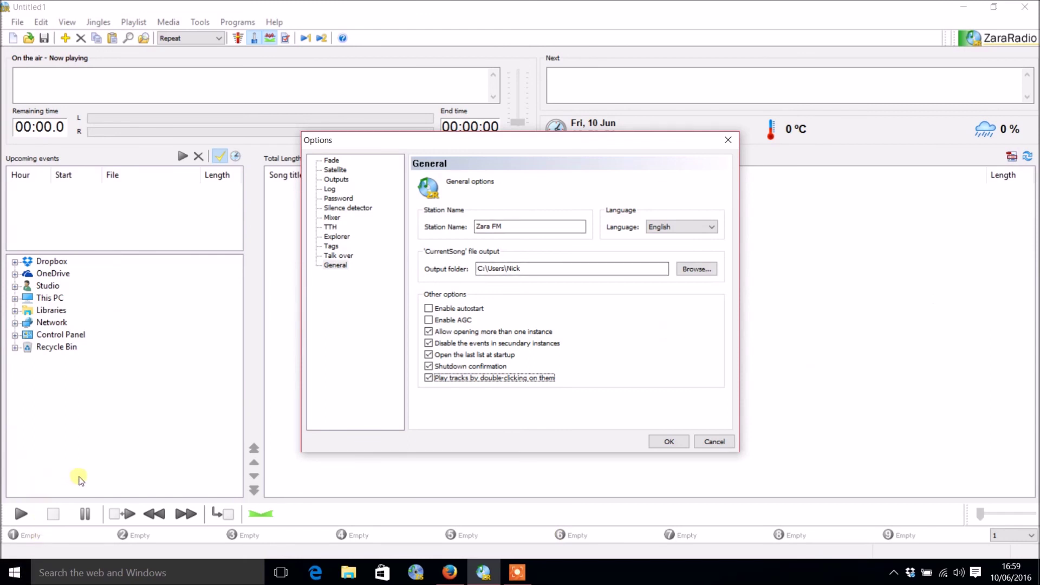
pyautogui.click(663, 439)
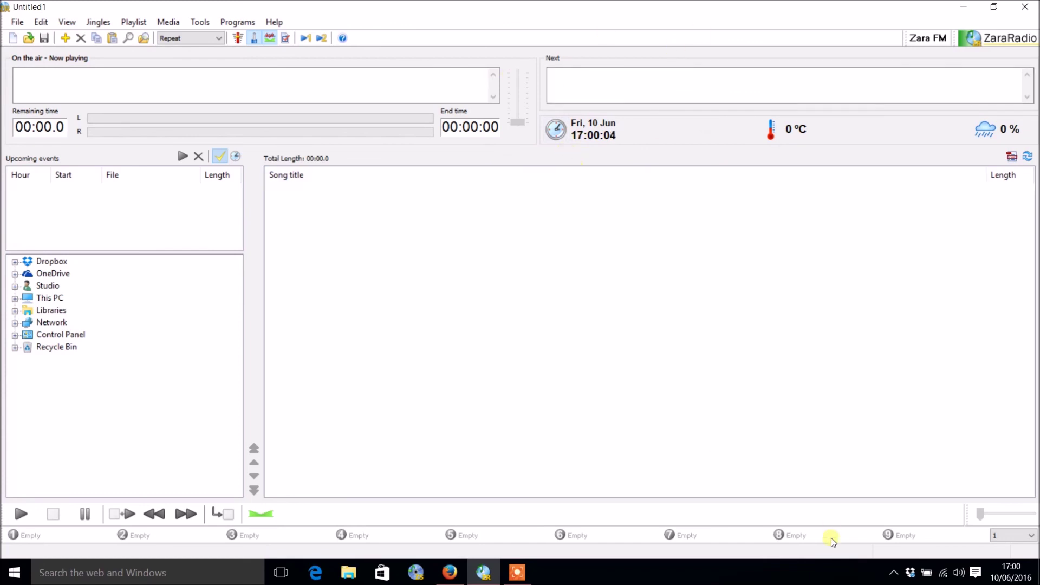
# Step: Move the Zara FM name band up to the right end of the menu bar row
pyautogui.click(1011, 573)
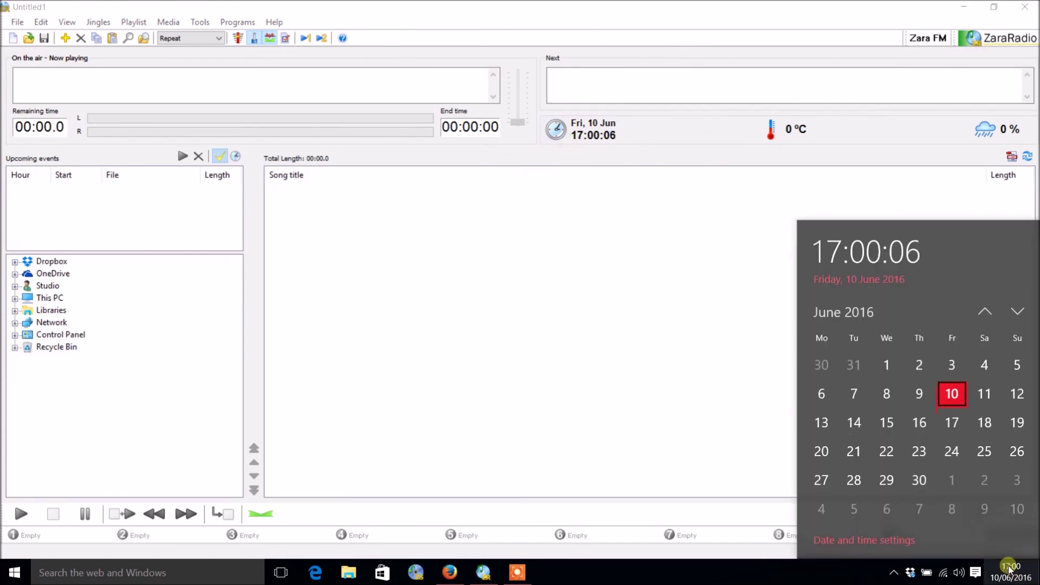
pyautogui.click(771, 293)
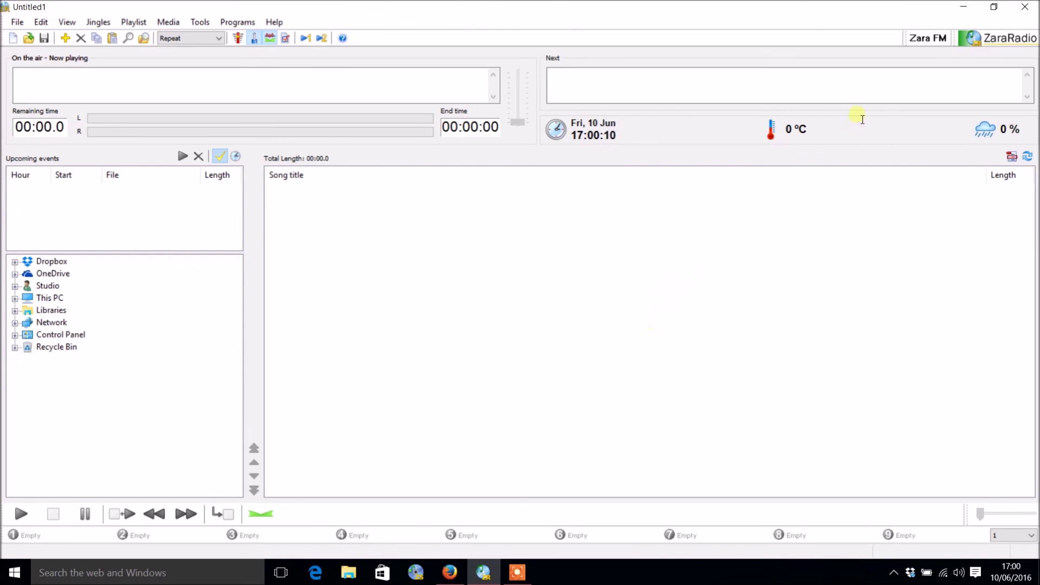
pyautogui.moveTo(904, 38); pyautogui.dragTo(864, 20)
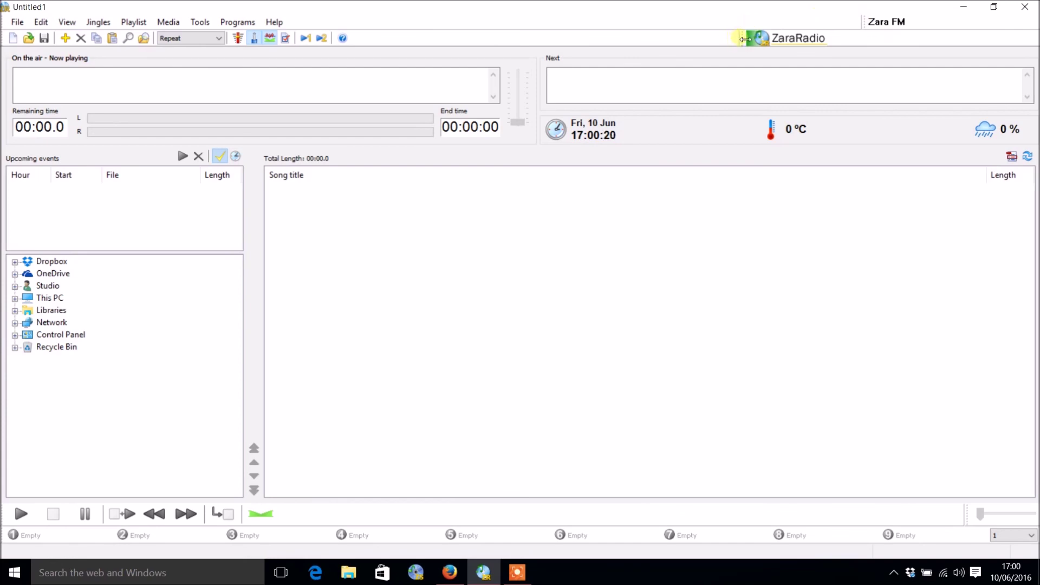